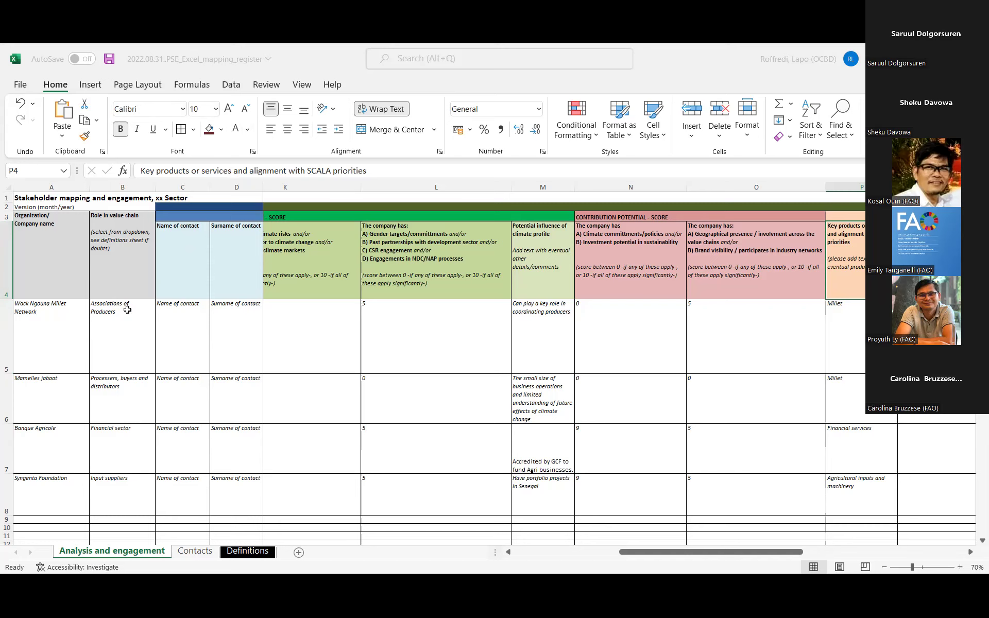
Examine the Step 2 climate profile section and the selectable Main climate profile options for Wack Ngouna Millet Network
scroll(316, 282, left, 3)
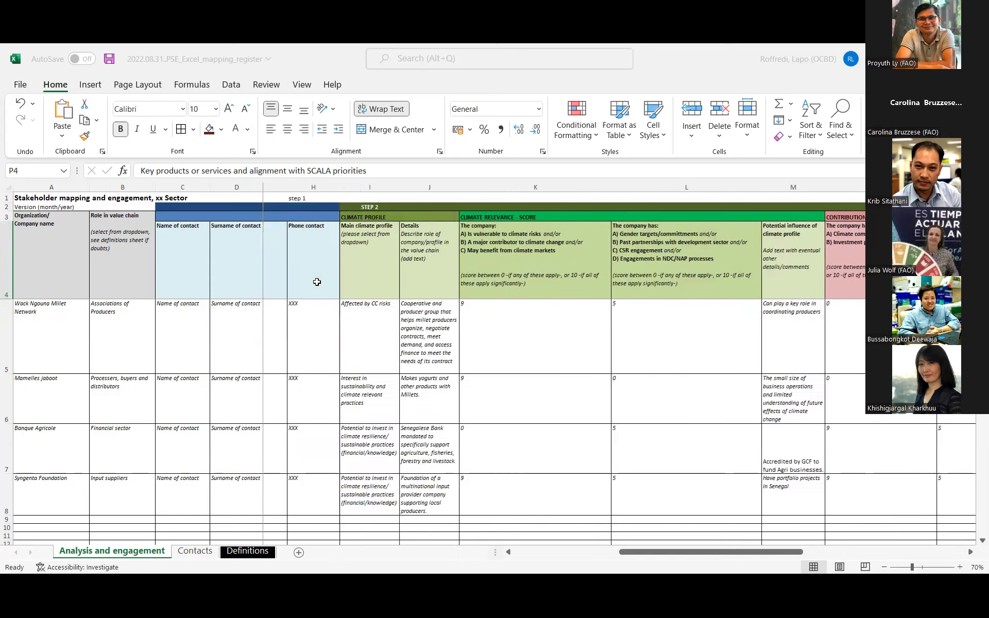
scroll(317, 282, left, 5)
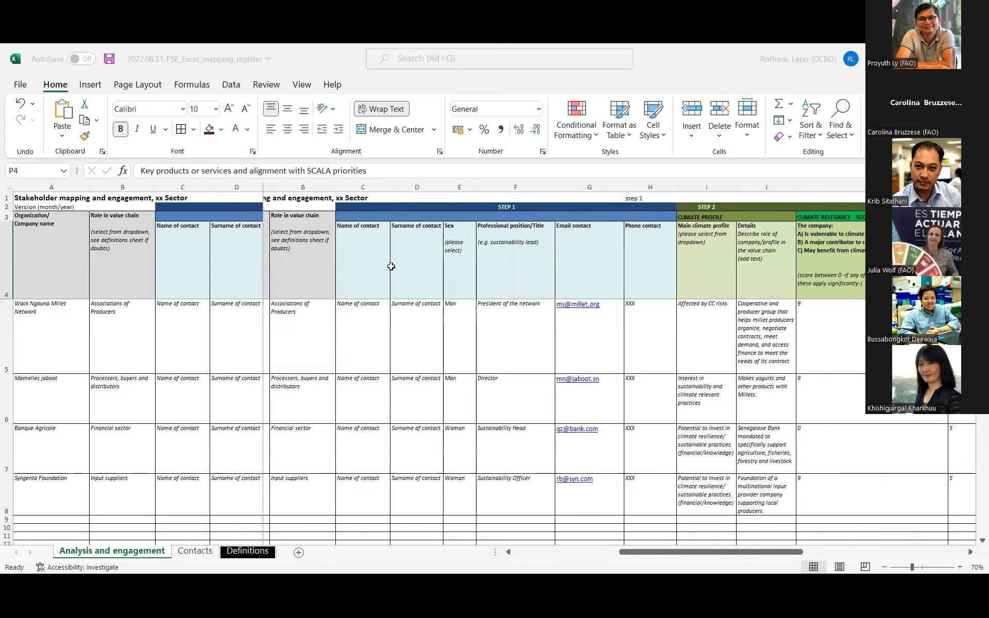
scroll(391, 266, right, 4)
click(435, 223)
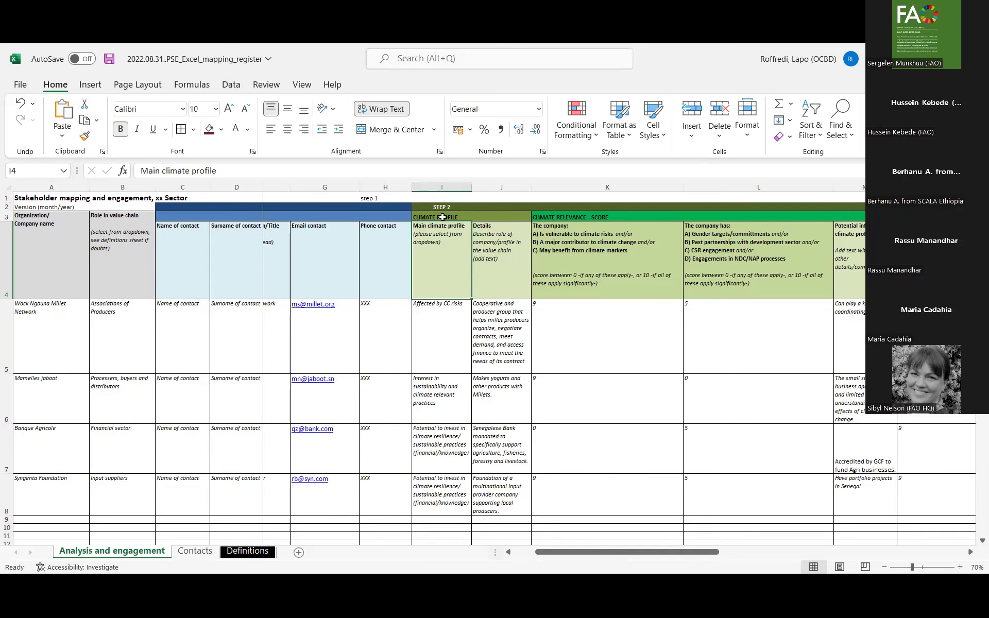
scroll(525, 303, right, 3)
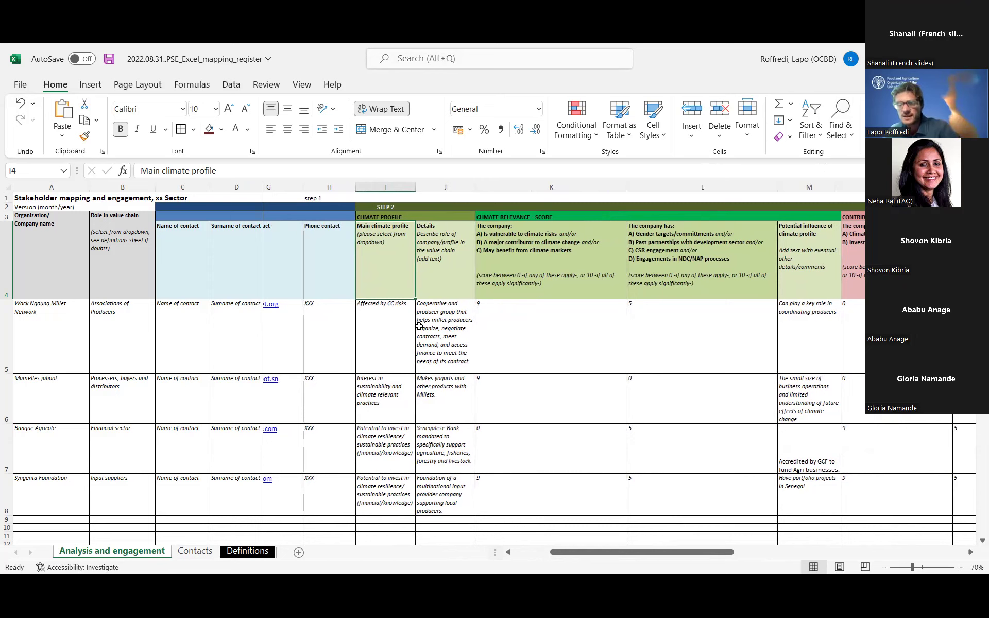
click(396, 333)
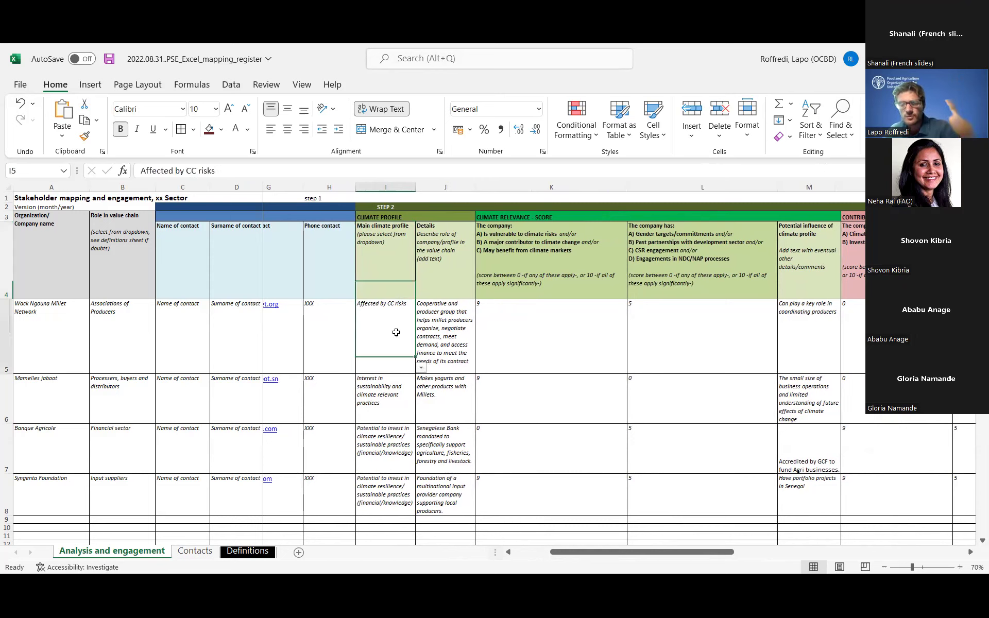
click(421, 368)
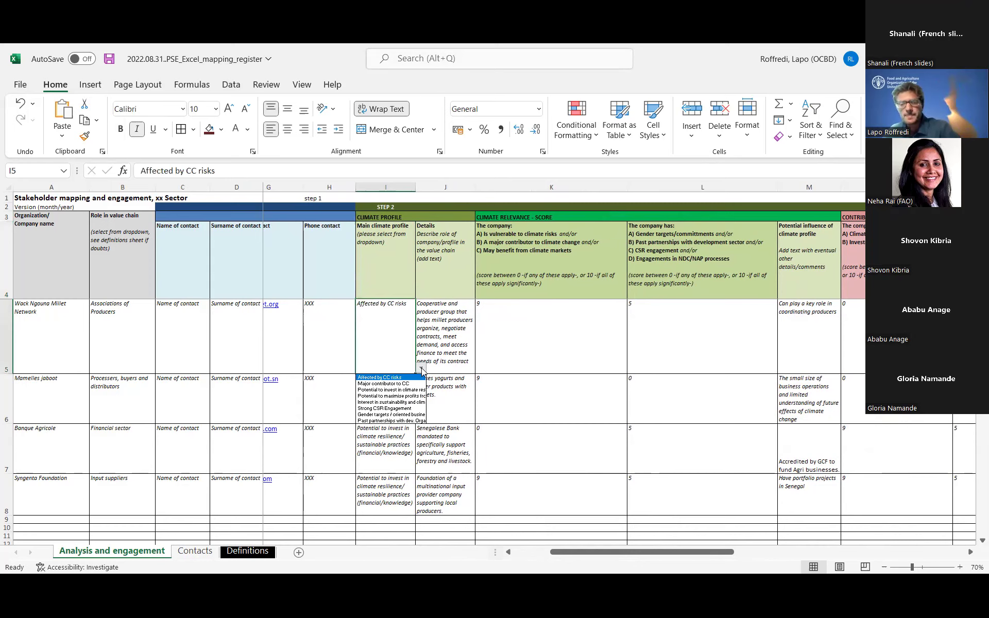
click(421, 368)
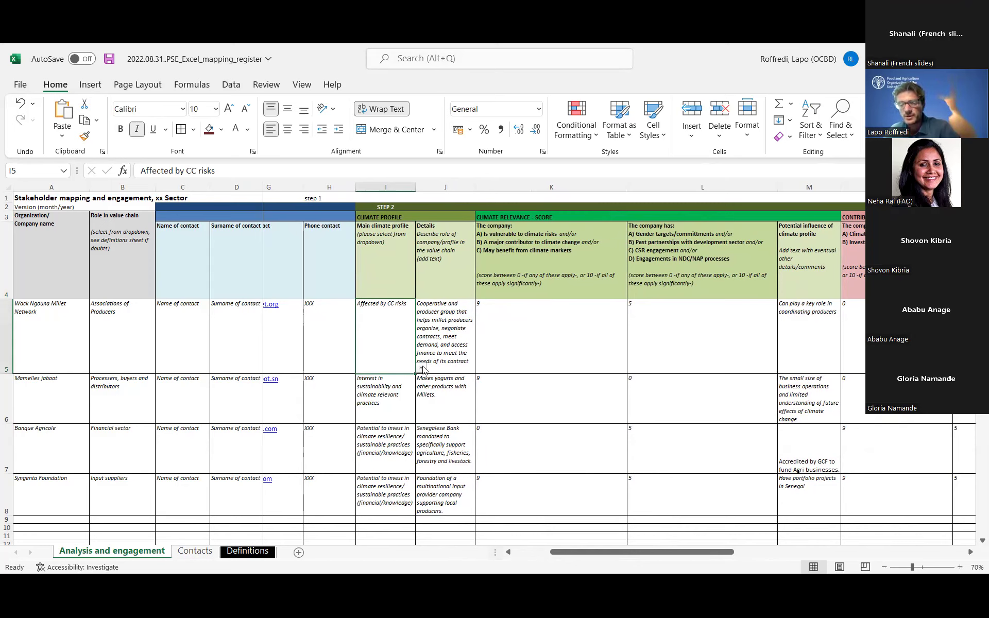
click(421, 367)
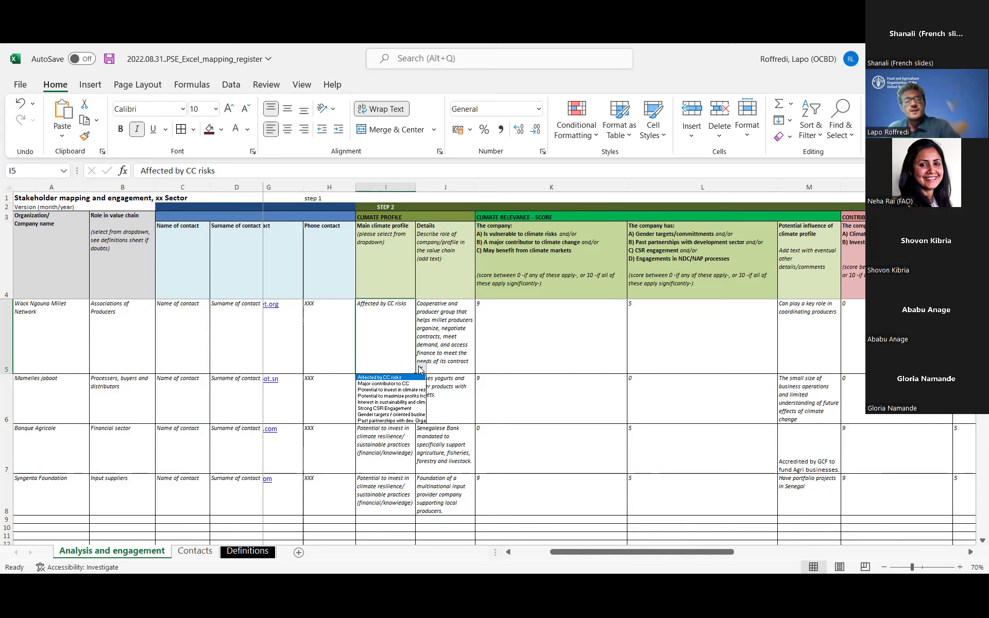
click(420, 369)
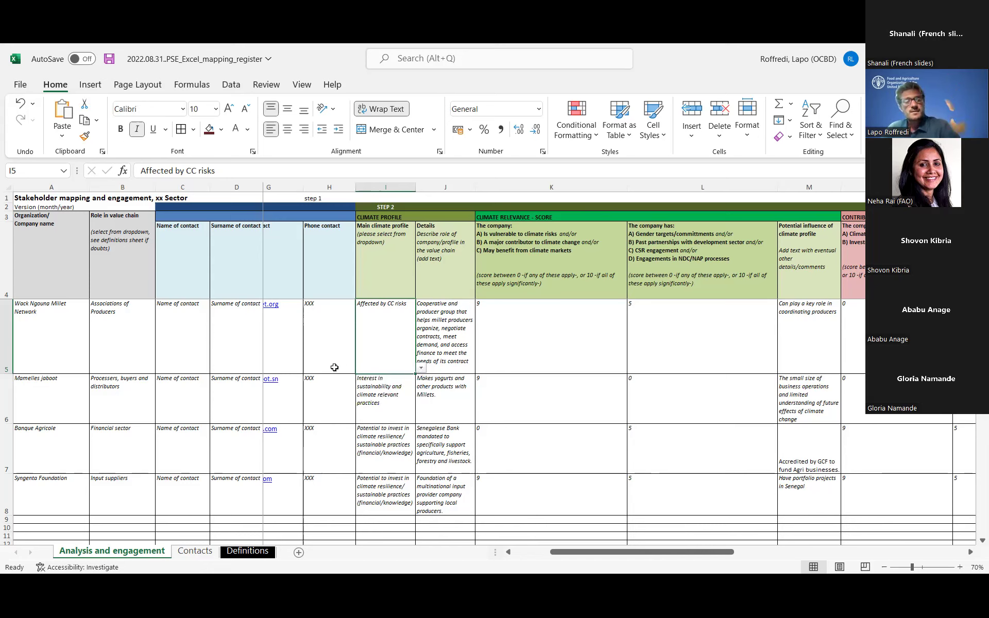
Examine the two Climate Relevance score columns, K and L, with their scoring criteria and Wack Ngouna Millet Network's scores
click(437, 324)
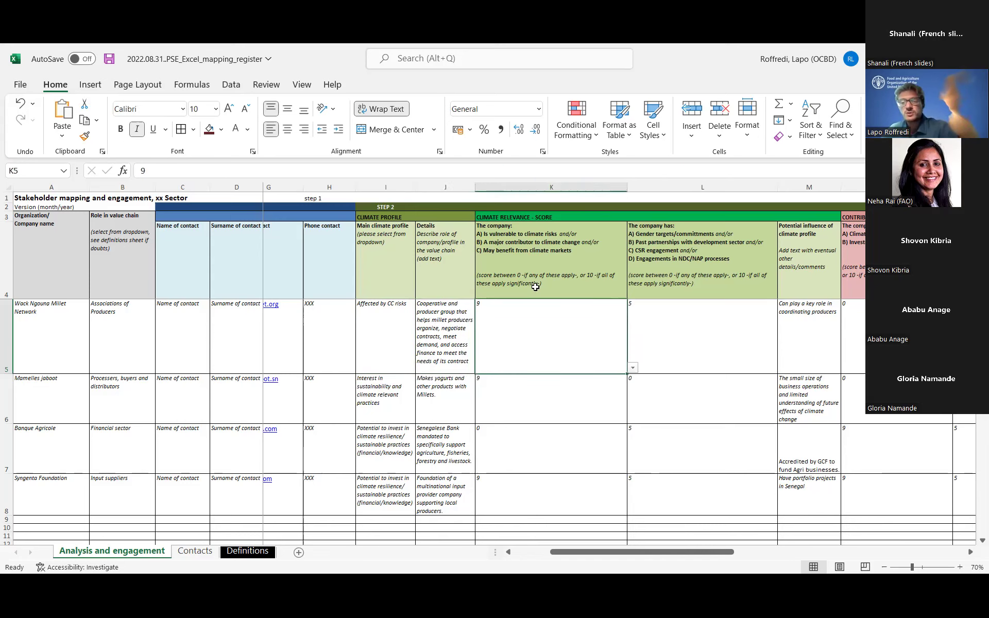
click(527, 188)
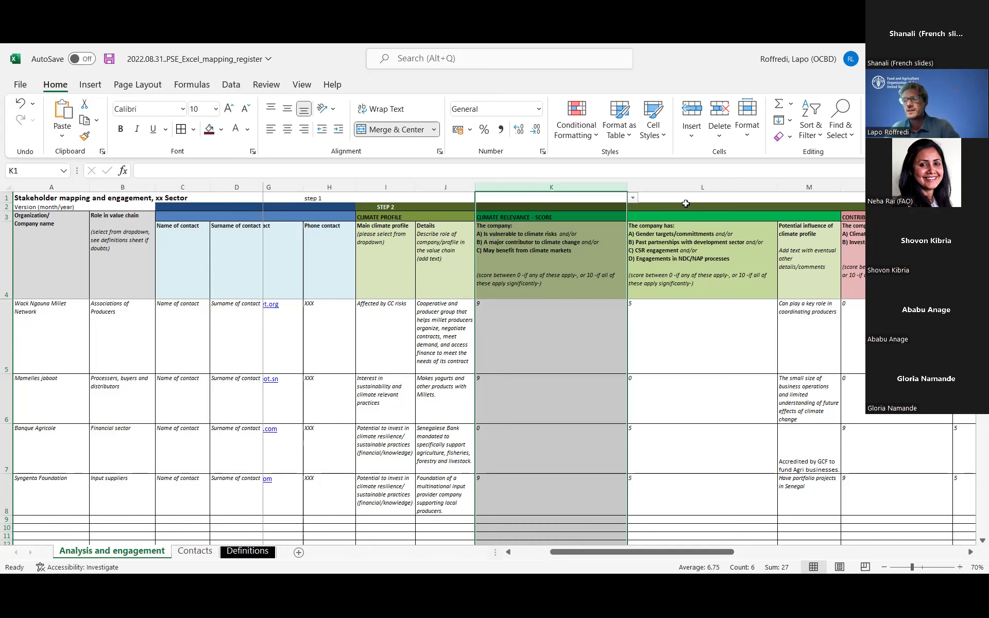
click(690, 188)
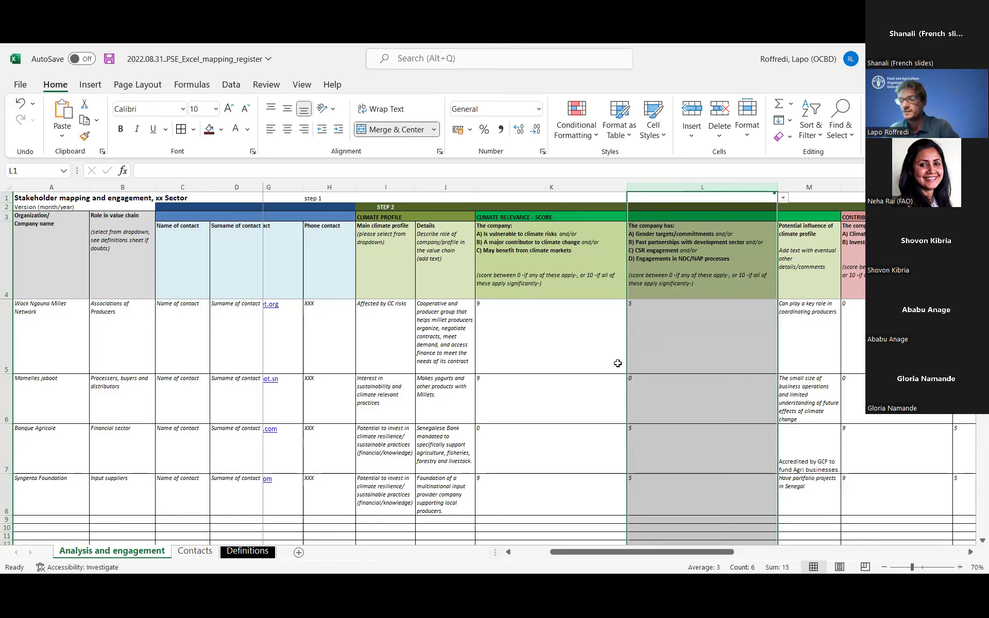
click(666, 332)
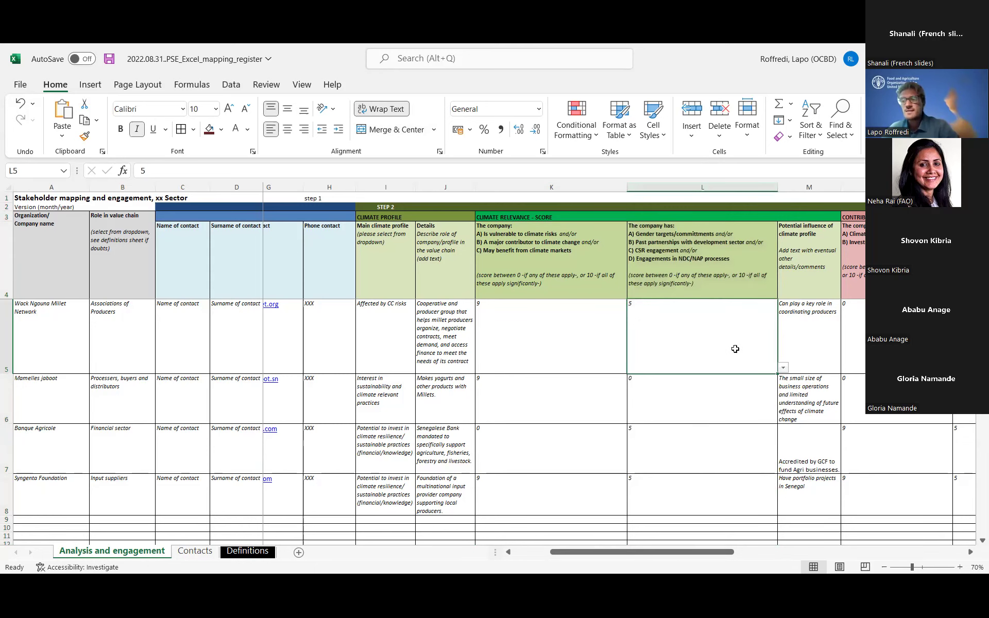
Examine the Contribution Potential score criteria in column N and Wack Ngouna Millet Network's score there
scroll(735, 349, right, 5)
scroll(734, 349, right, 5)
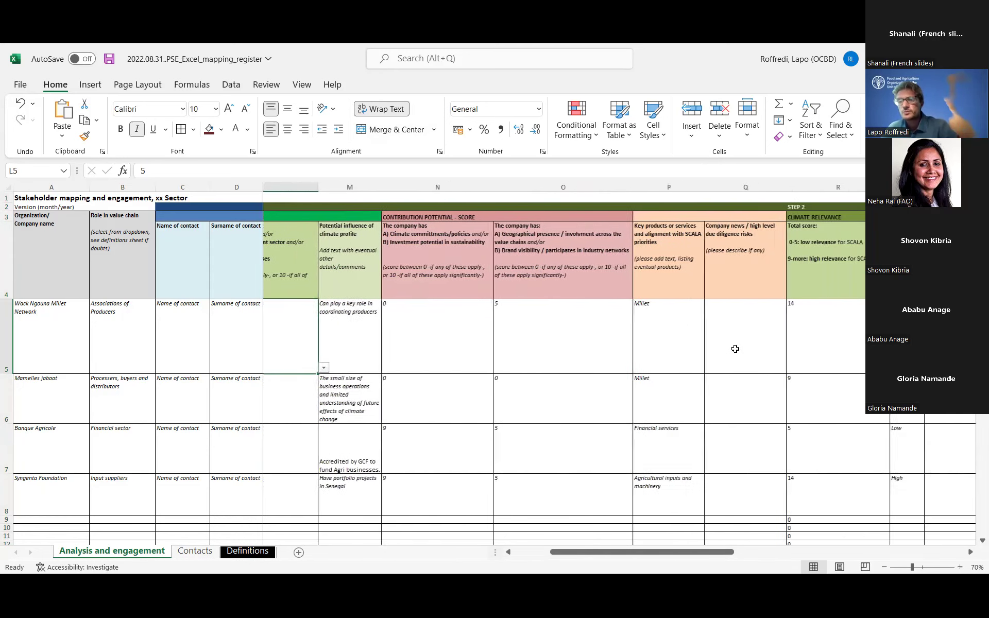
click(358, 185)
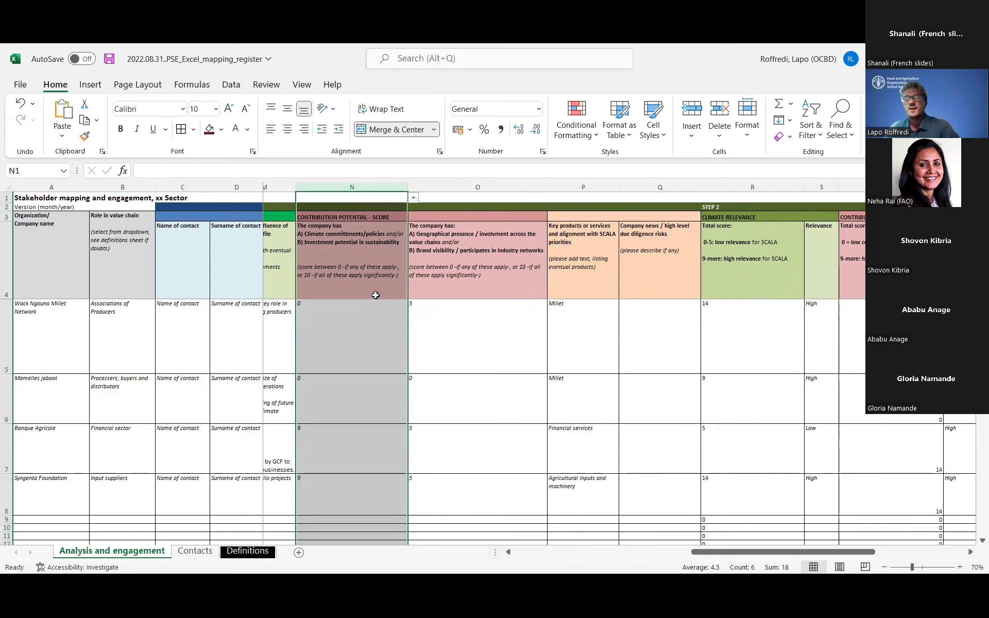
click(364, 280)
click(341, 308)
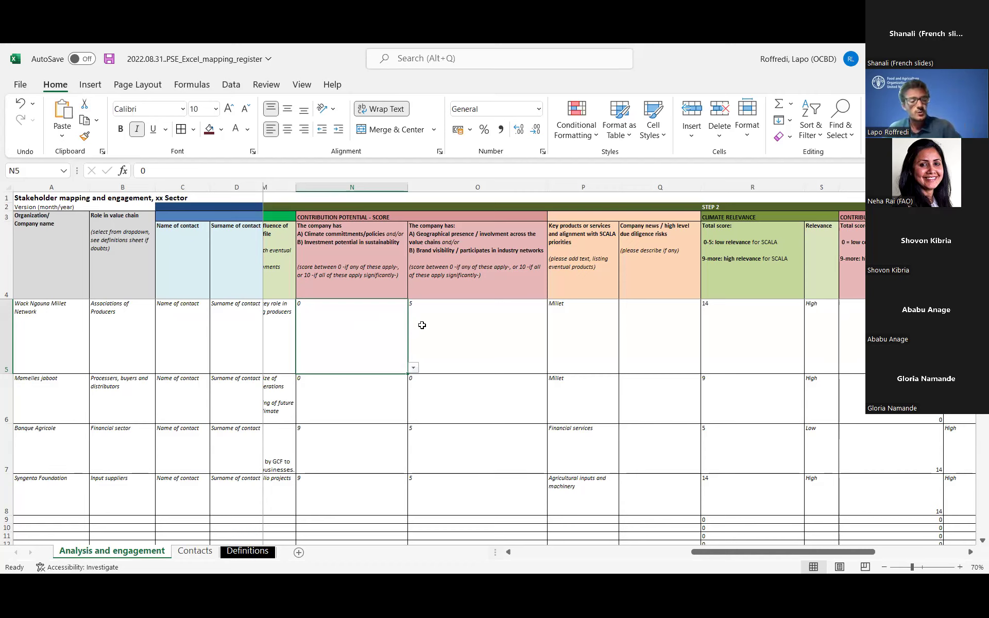
Examine the column on key products or services and their alignment with SCALA priorities
click(580, 263)
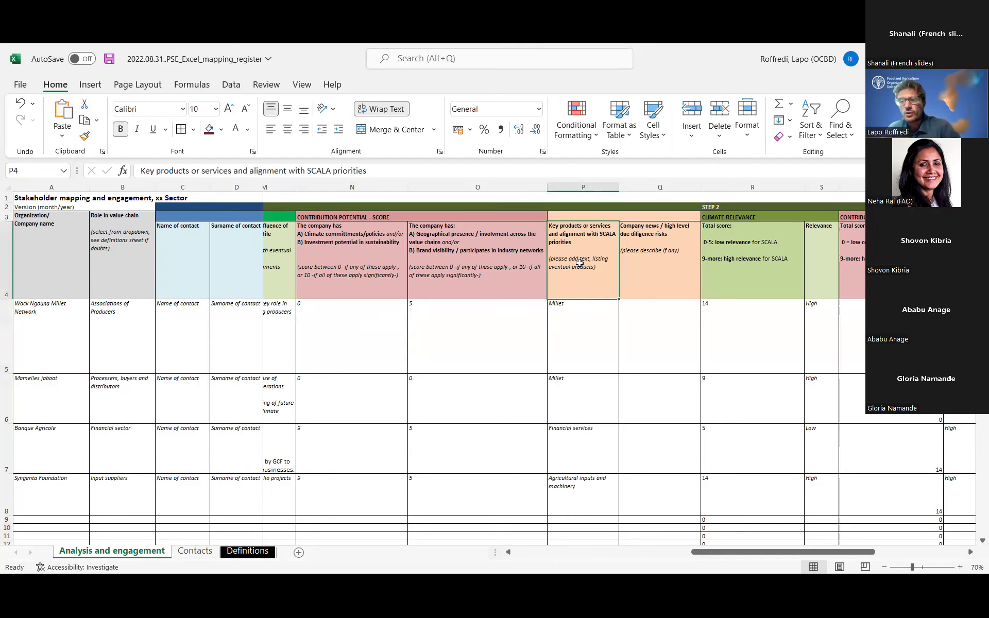
scroll(579, 263, right, 2)
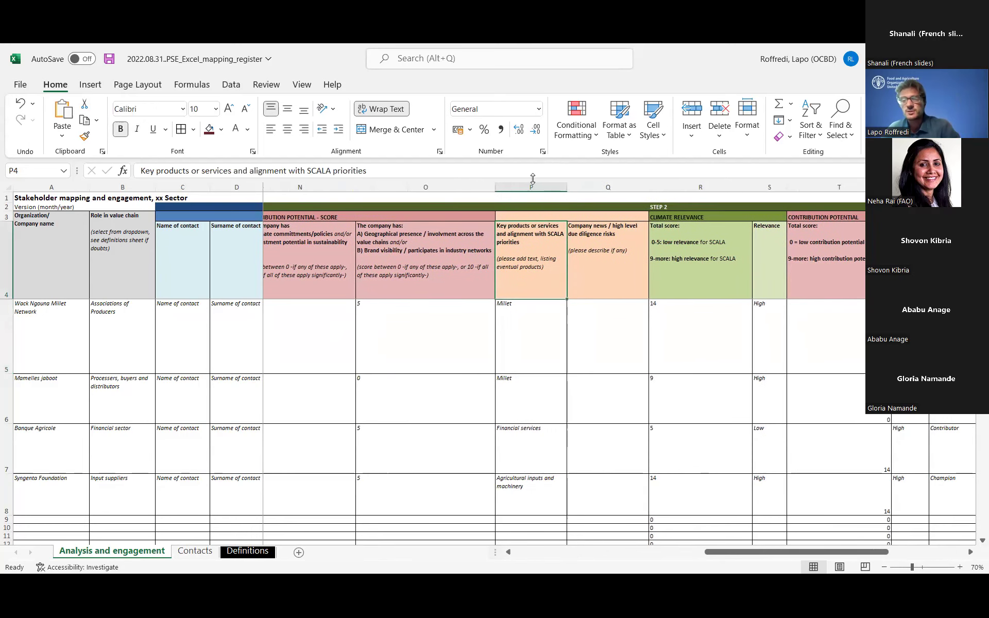
click(531, 184)
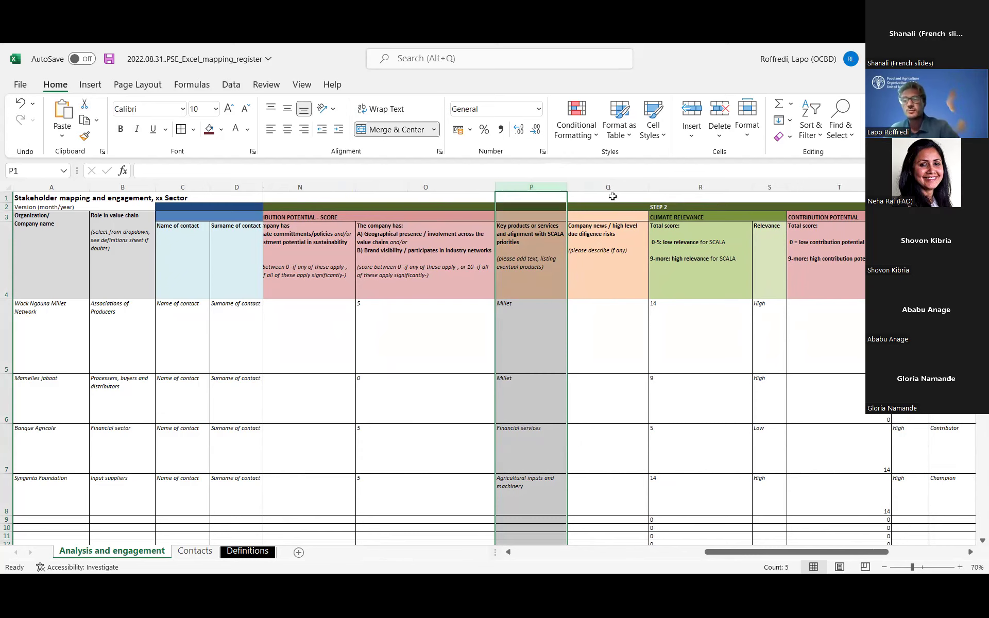
Examine the Step 2 total scores and the Relevance and Potential ratings for climate relevance and contribution potential
scroll(674, 206, right, 2)
scroll(674, 206, right, 3)
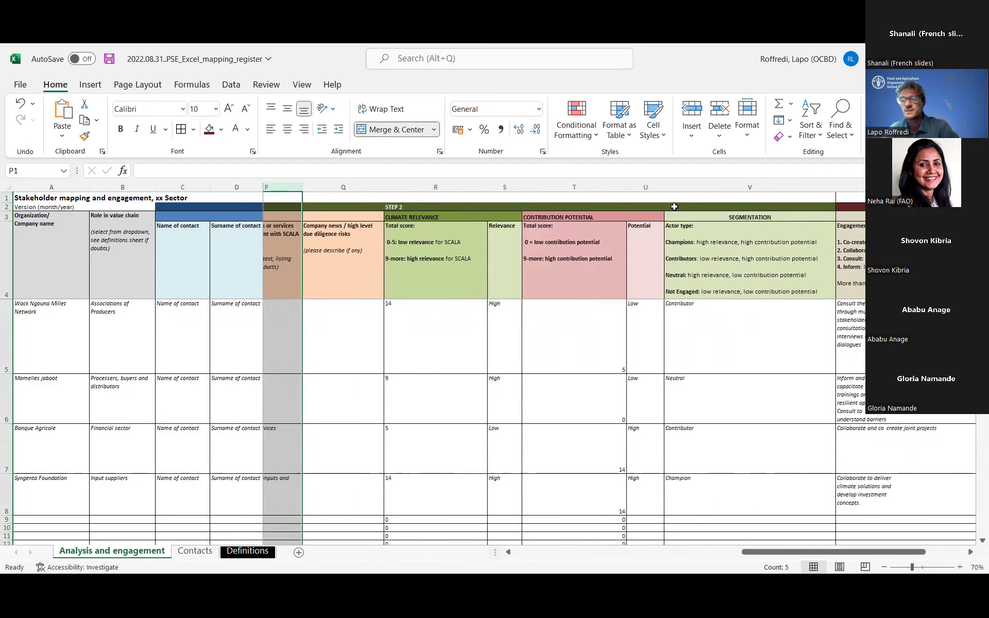
click(422, 207)
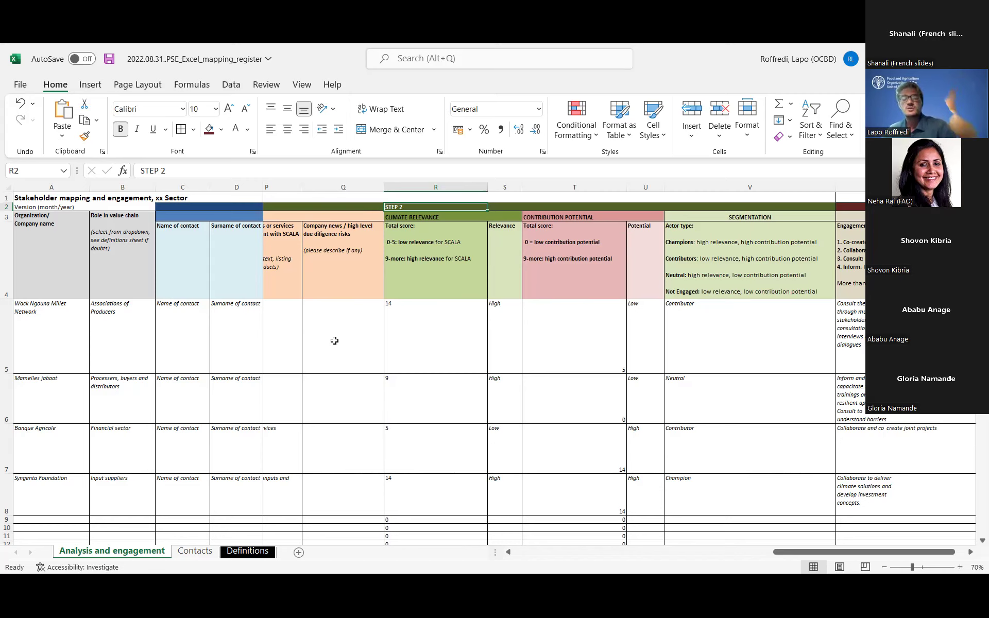
click(445, 272)
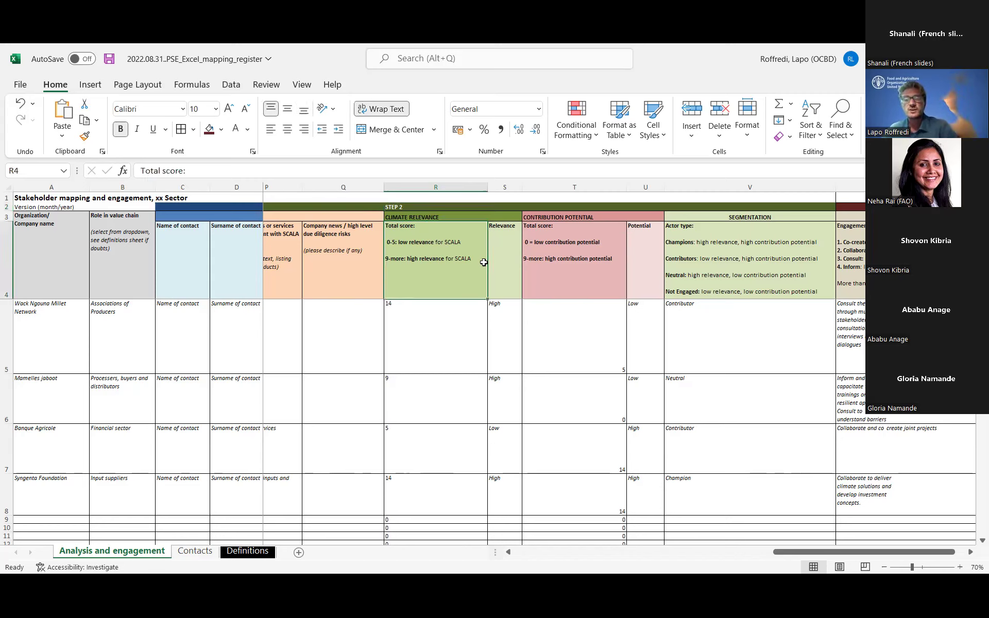
click(573, 254)
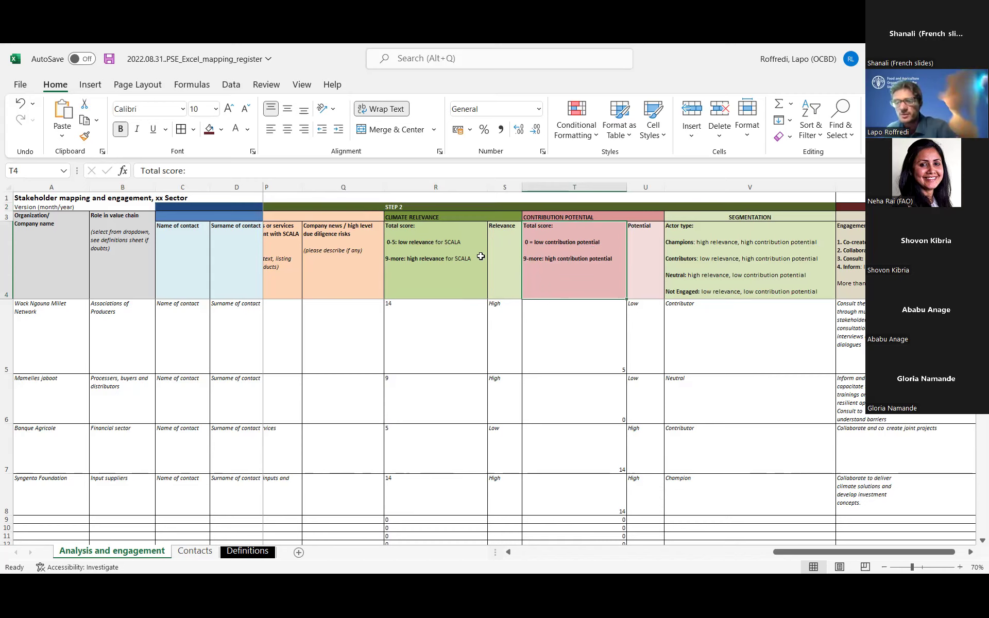
click(498, 254)
click(643, 272)
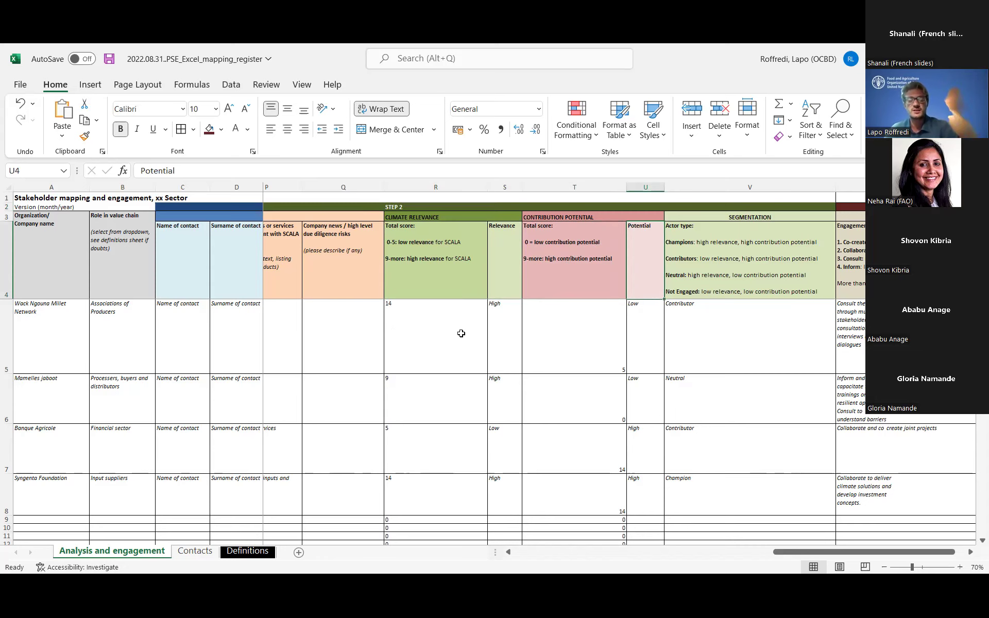
Check Wack Ngouna Millet Network's actor type under Segmentation and read the actor and engagement type explanations on the Definitions sheet
scroll(461, 333, right, 2)
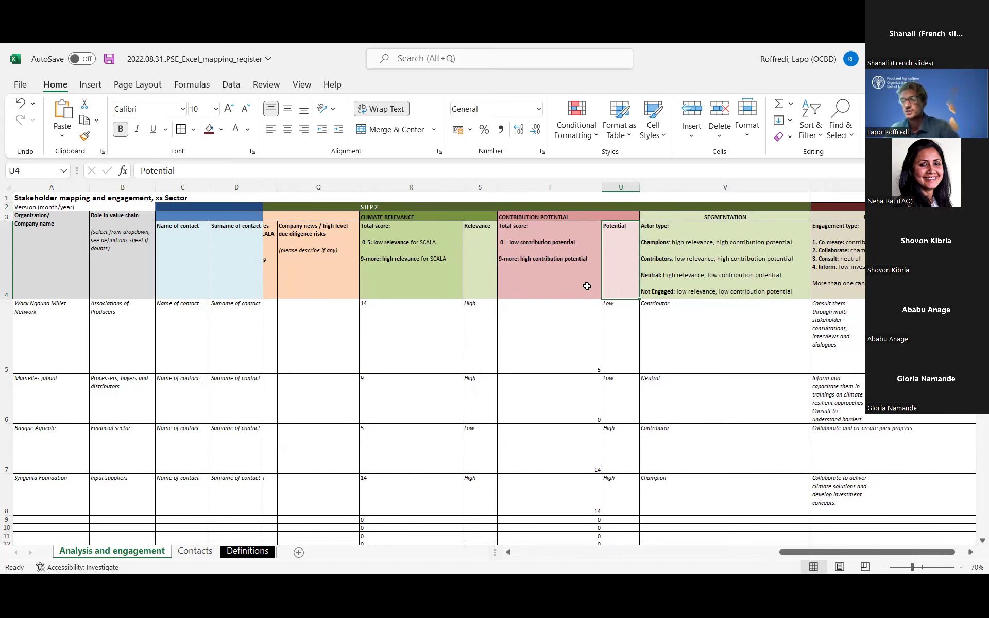
click(689, 312)
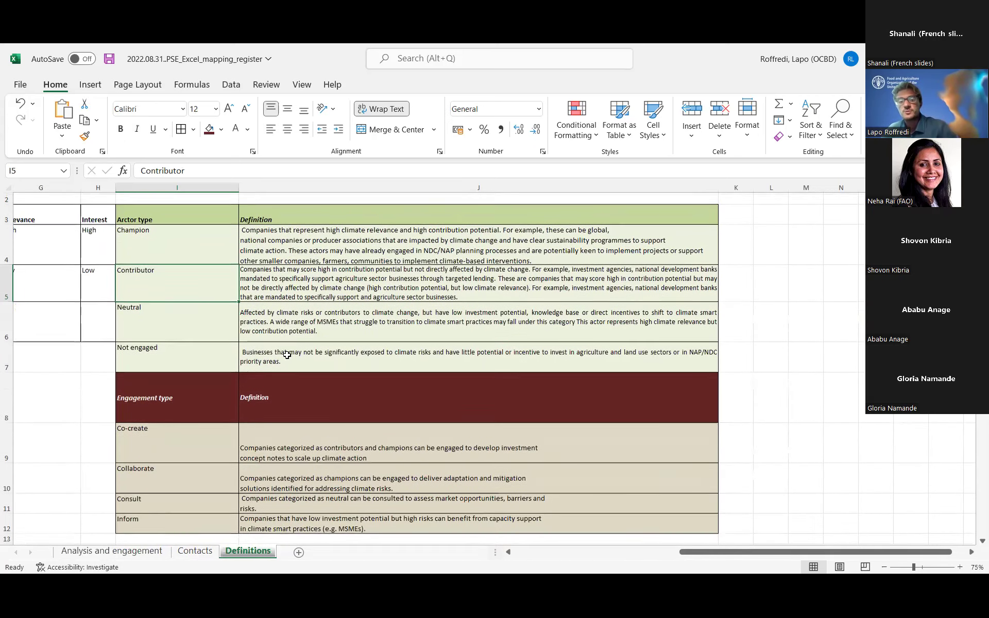
scroll(287, 355, down, 3)
scroll(287, 355, up, 2)
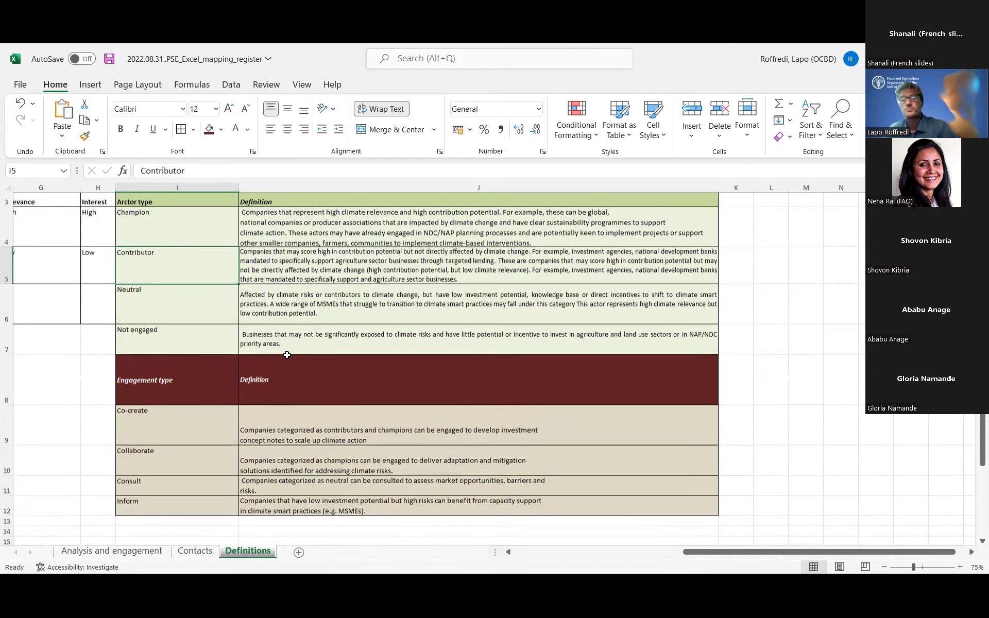
Return to the Analysis and engagement sheet and review the whole Wack Ngouna Millet Network row from its scores to its segmentation
click(109, 550)
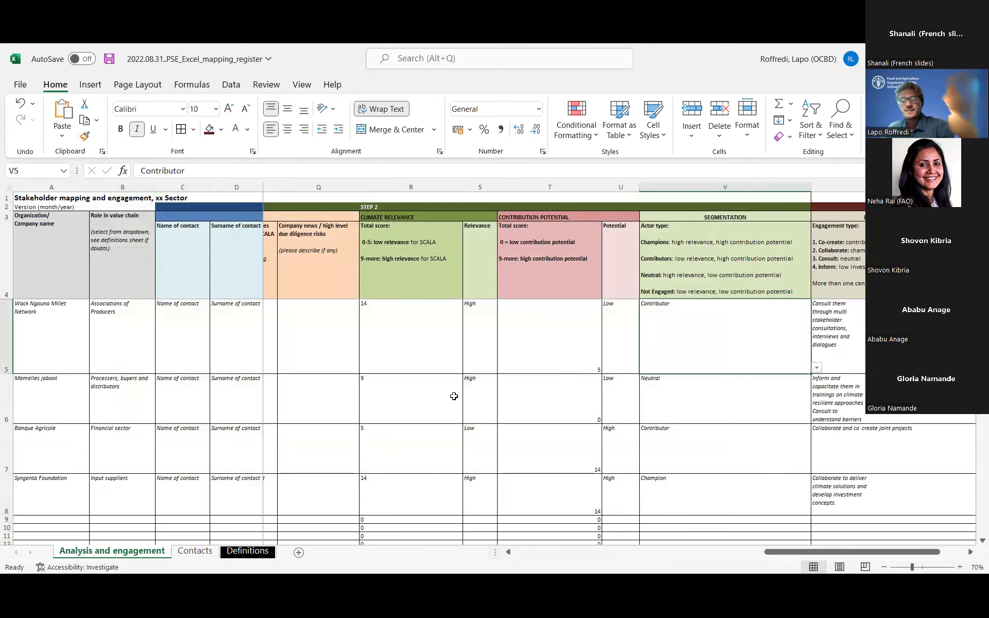
scroll(454, 396, left, 2)
scroll(454, 396, left, 4)
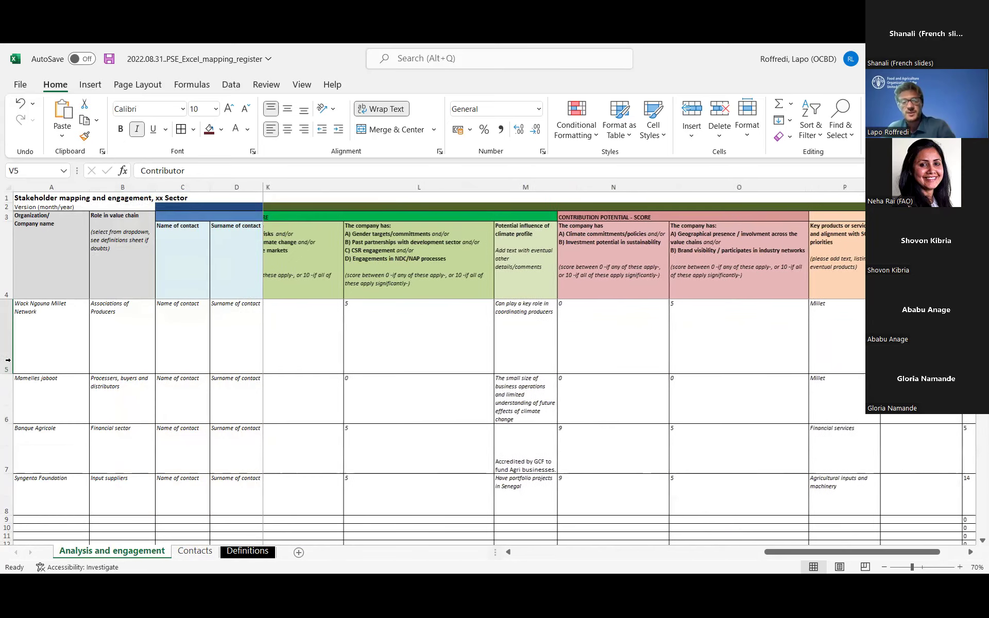
click(8, 338)
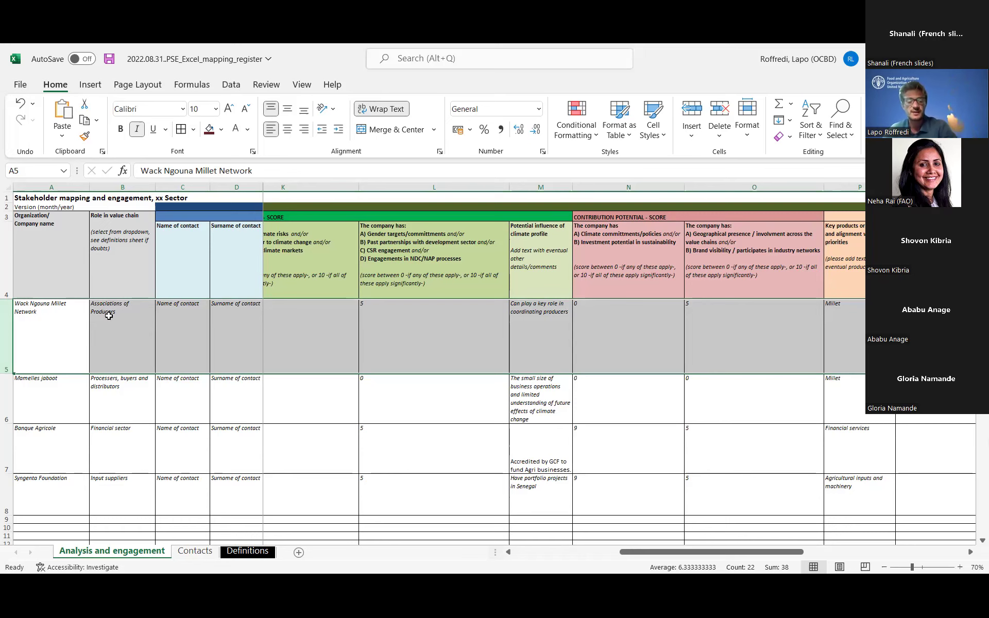
scroll(321, 323, right, 2)
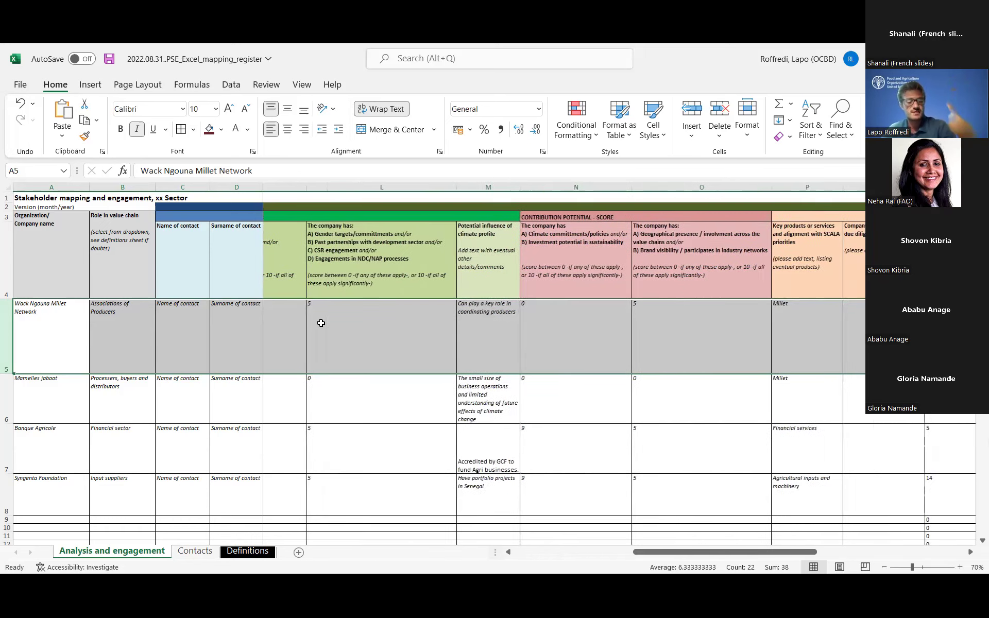
scroll(321, 323, right, 1)
scroll(320, 323, left, 1)
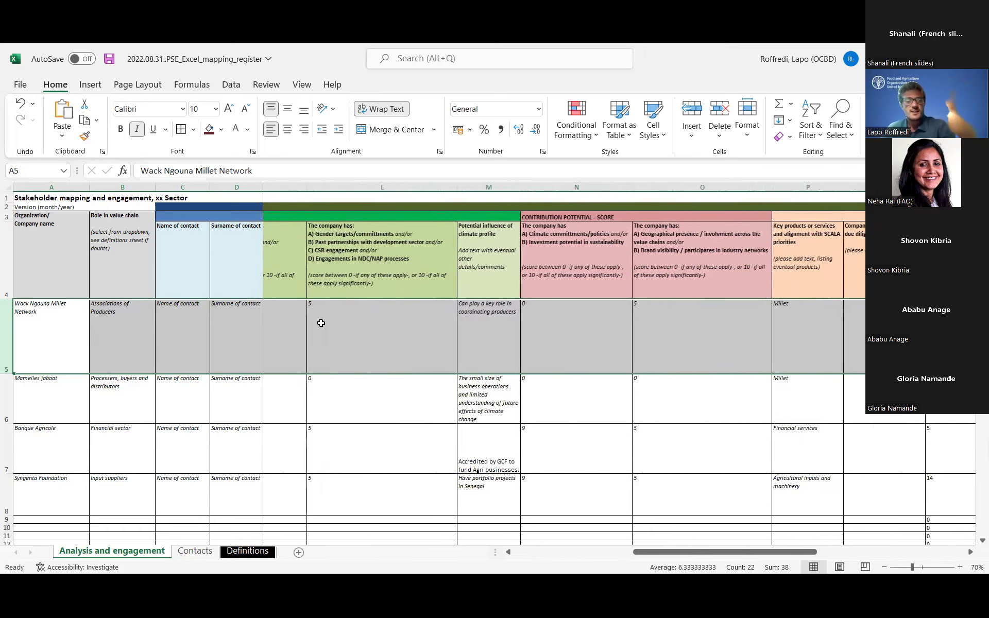
scroll(321, 323, right, 2)
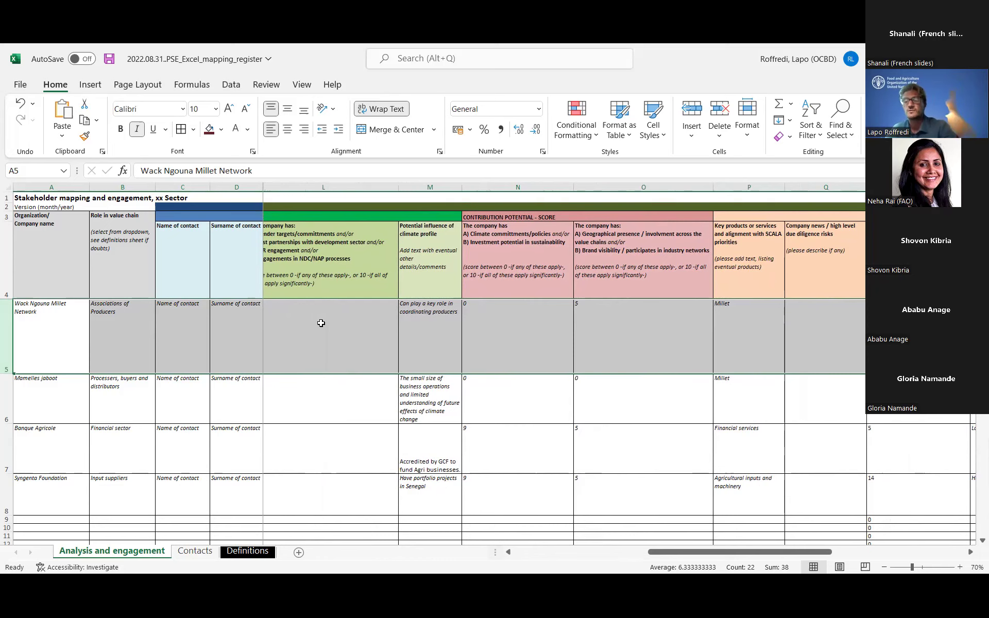
scroll(523, 309, right, 3)
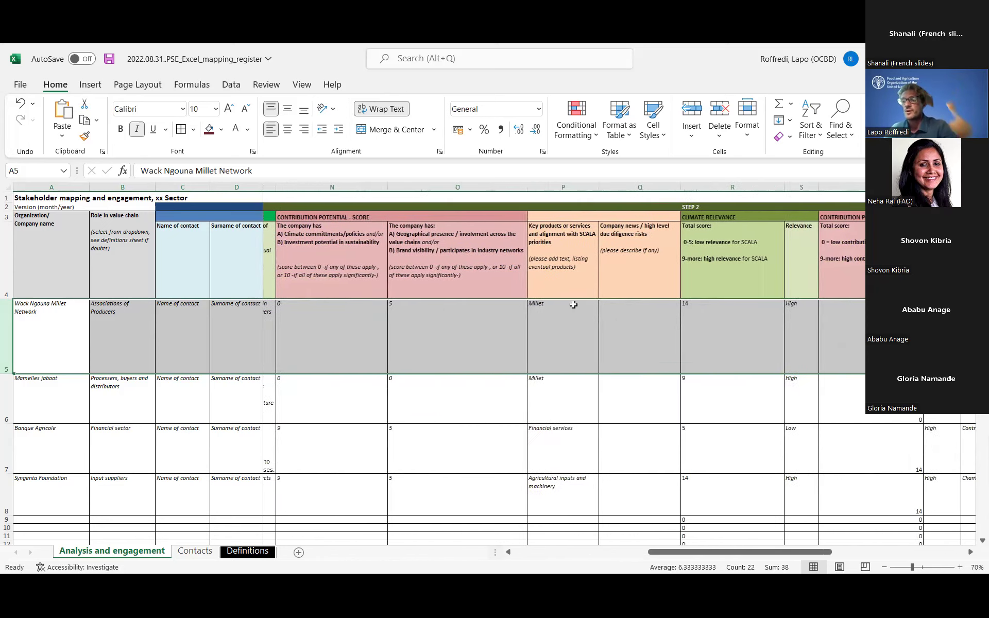
scroll(675, 333, right, 4)
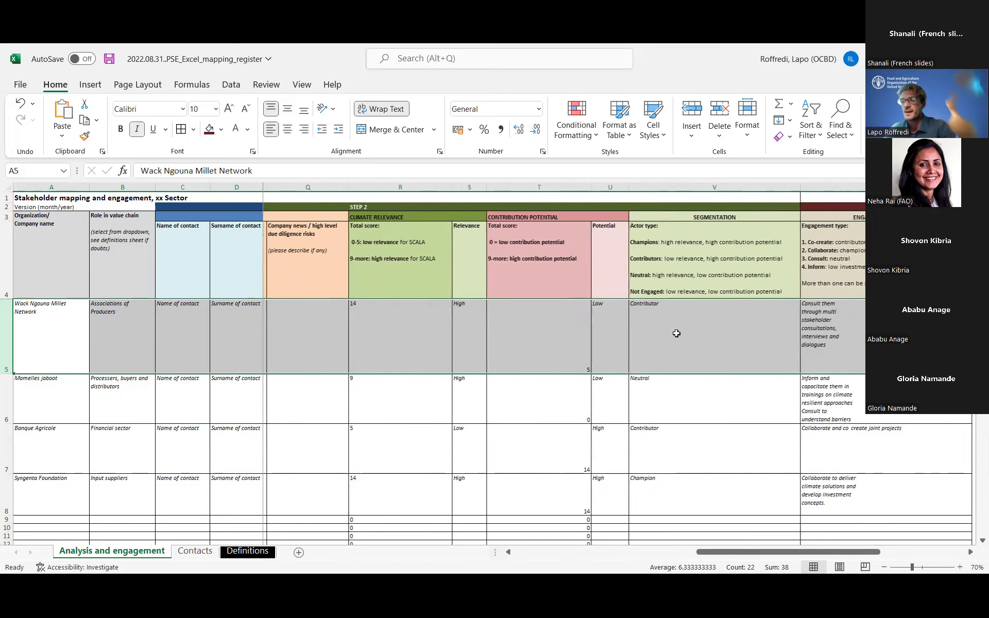
Highlight the Mamelles jaboot row and the Banque Agricole row in turn to review their relevance, potential, actor type and engagement type
scroll(675, 334, left, 1)
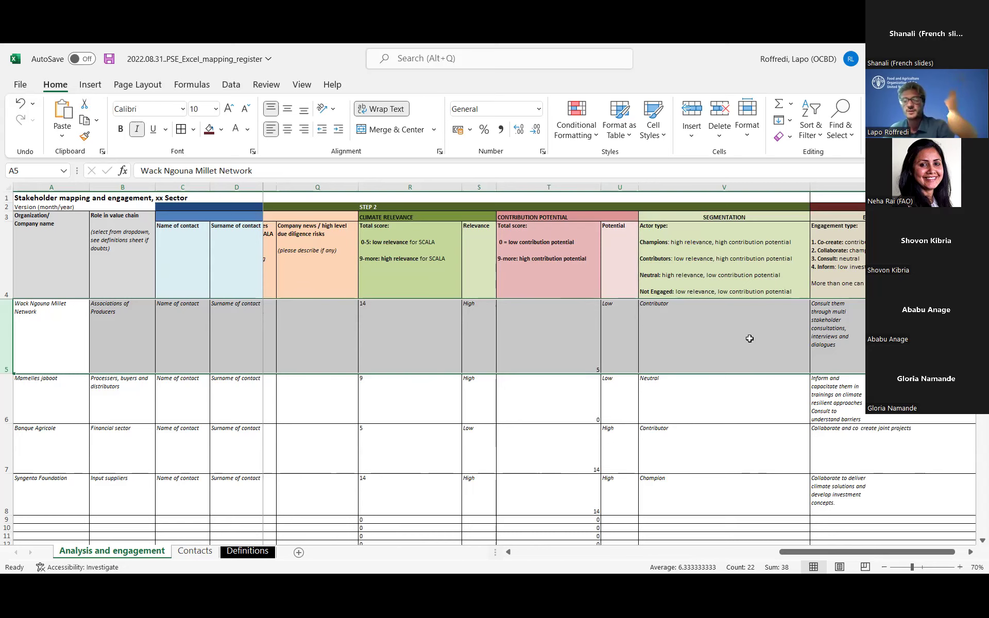
click(8, 388)
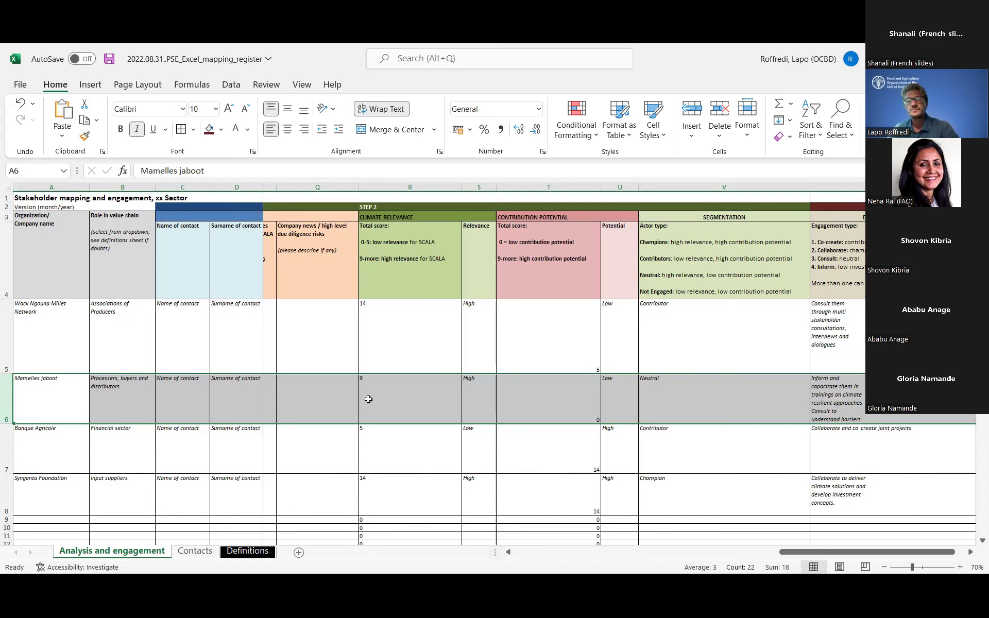
click(8, 438)
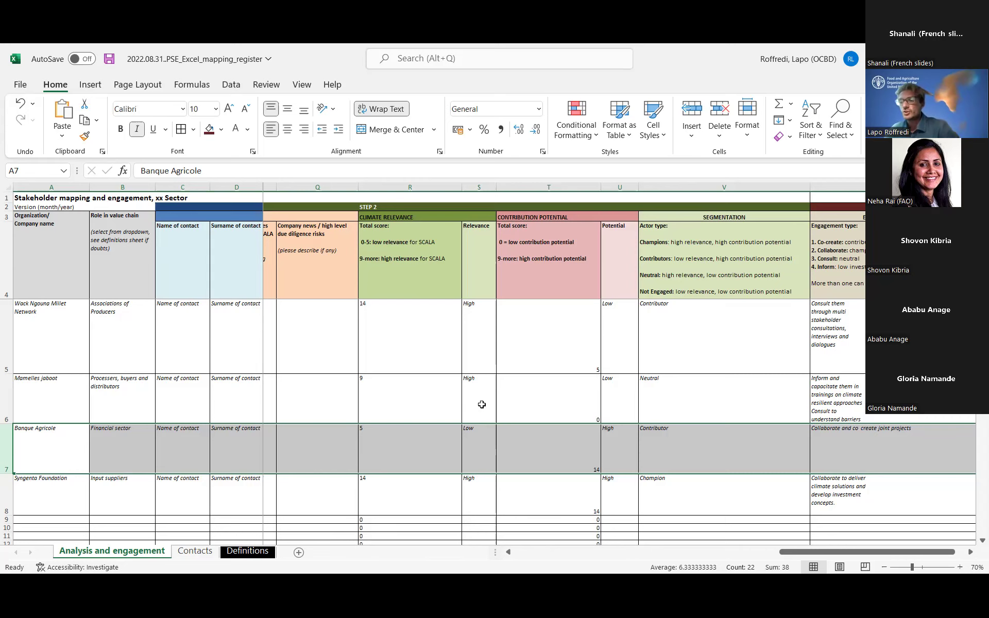
scroll(482, 404, right, 2)
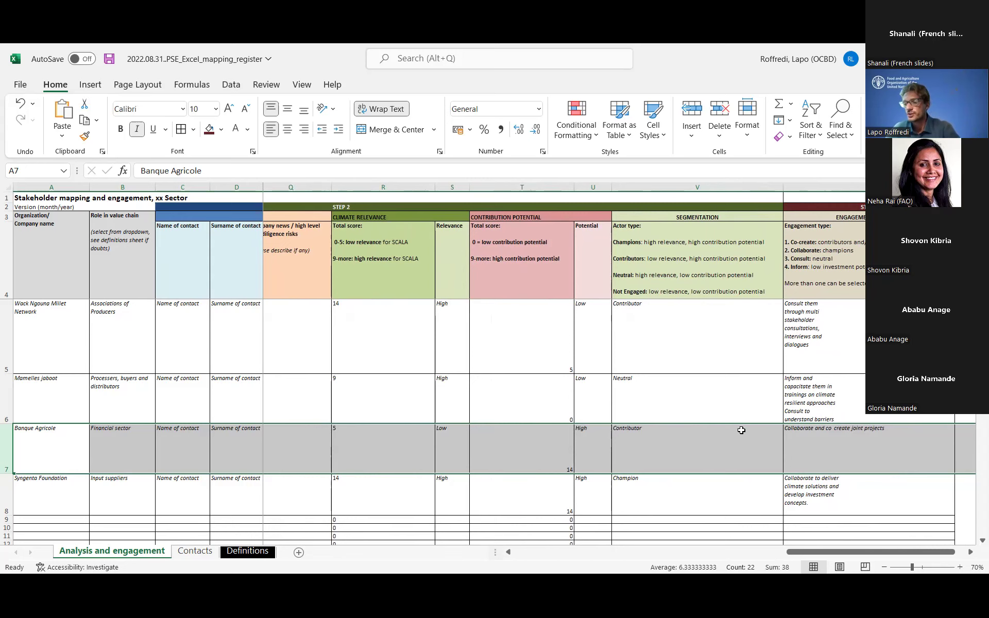
scroll(767, 423, down, 1)
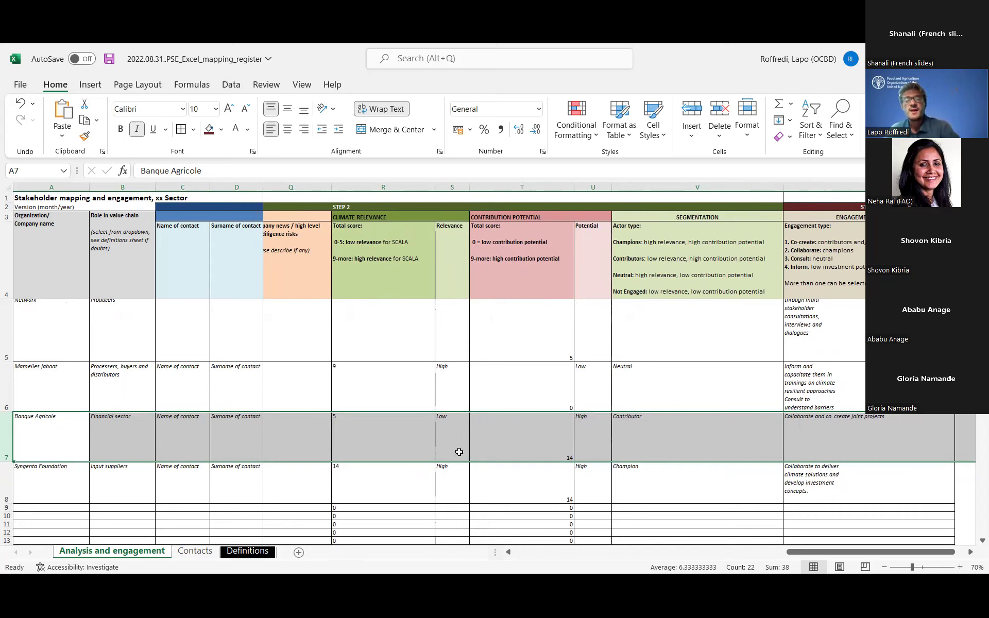
Highlight the Syngenta Foundation row and examine its contribution potential scores, key products or services, and Step 2 total scores and ratings
click(10, 482)
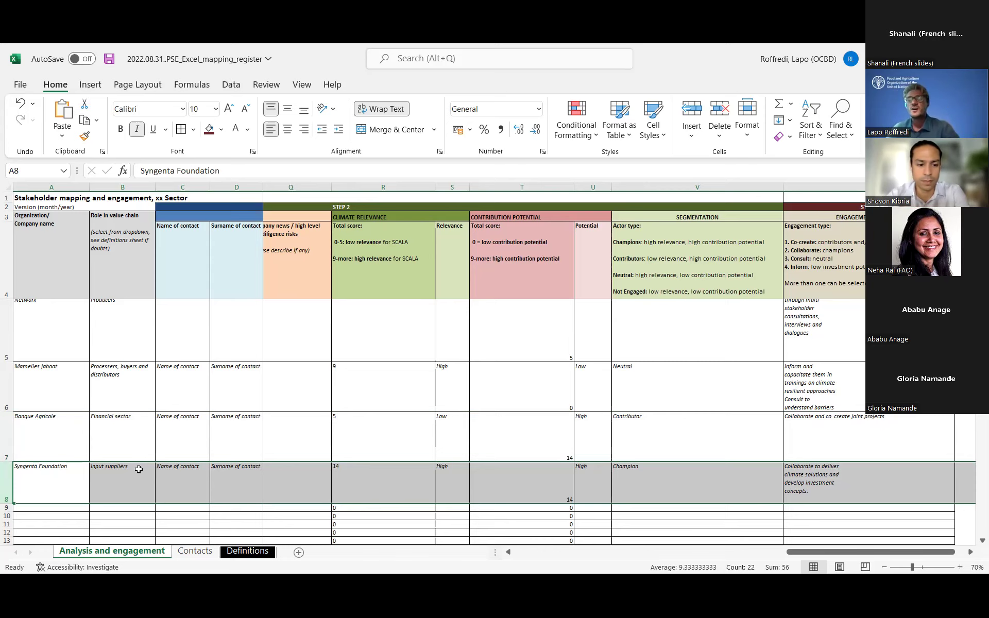
scroll(341, 395, left, 3)
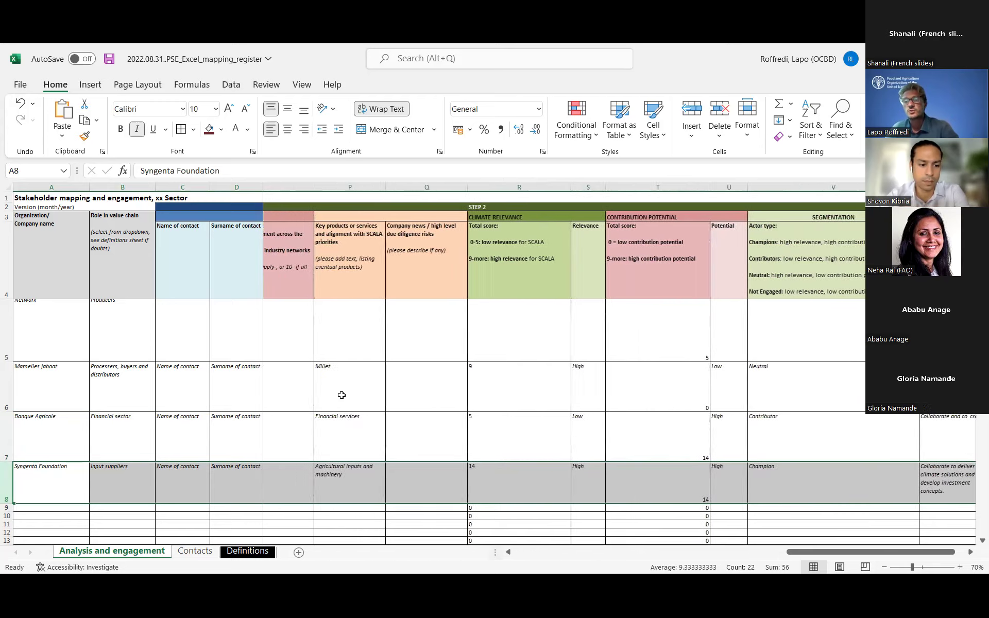
scroll(341, 395, left, 4)
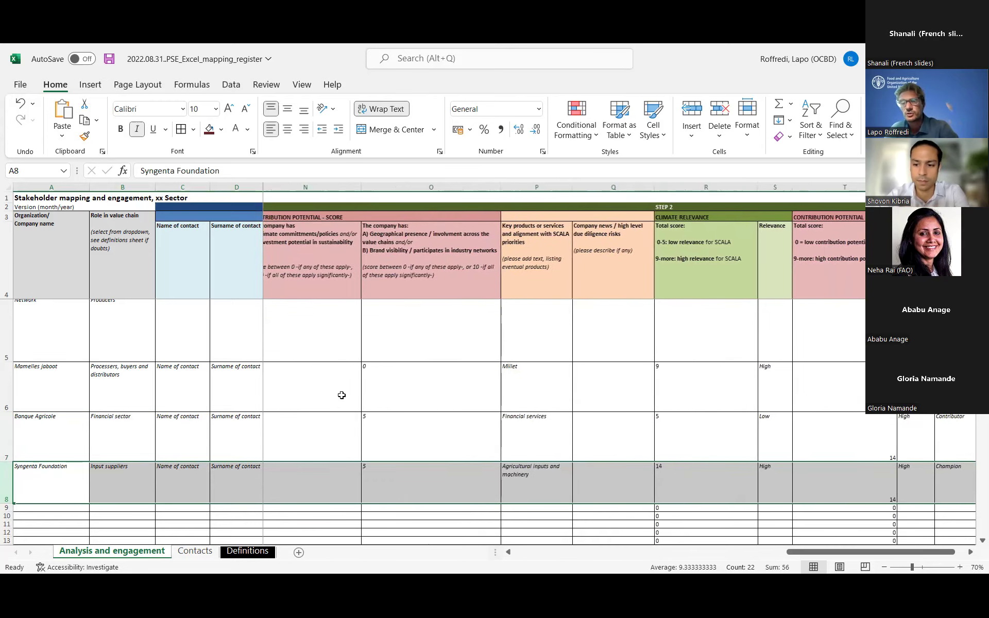
scroll(341, 395, left, 1)
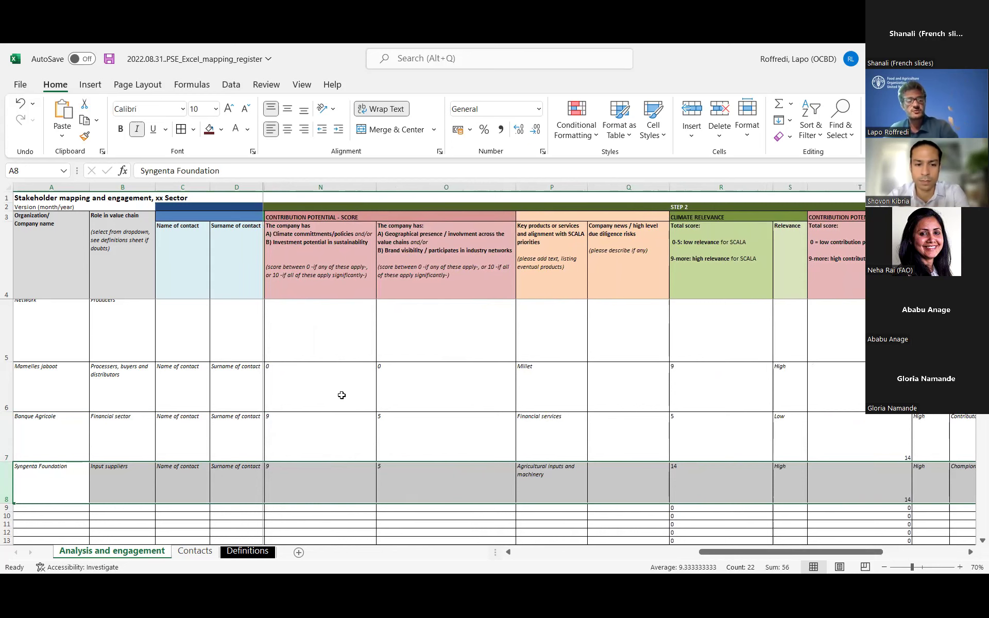
scroll(341, 394, right, 3)
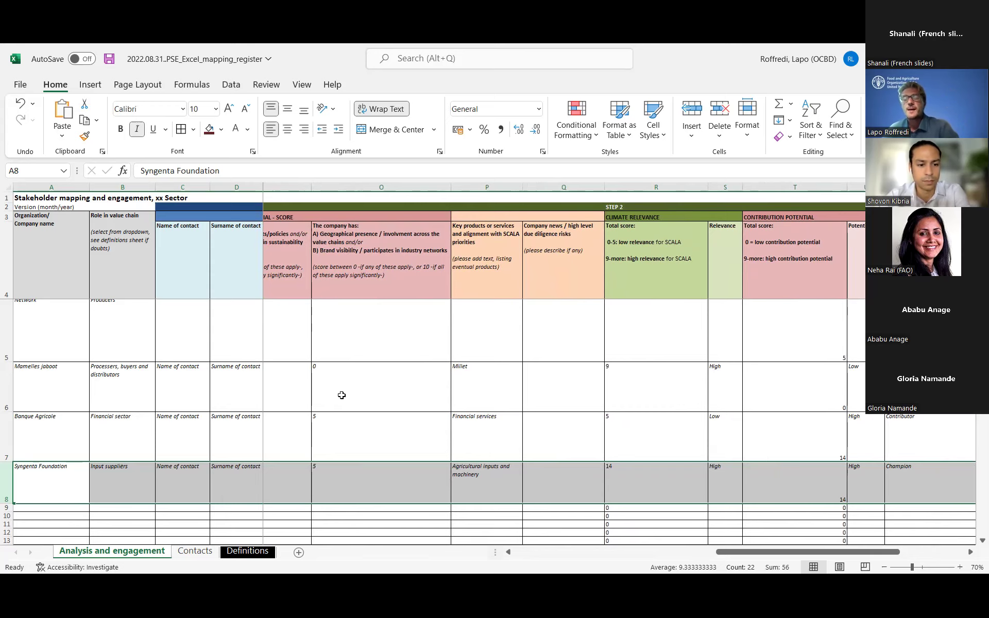
scroll(505, 377, right, 2)
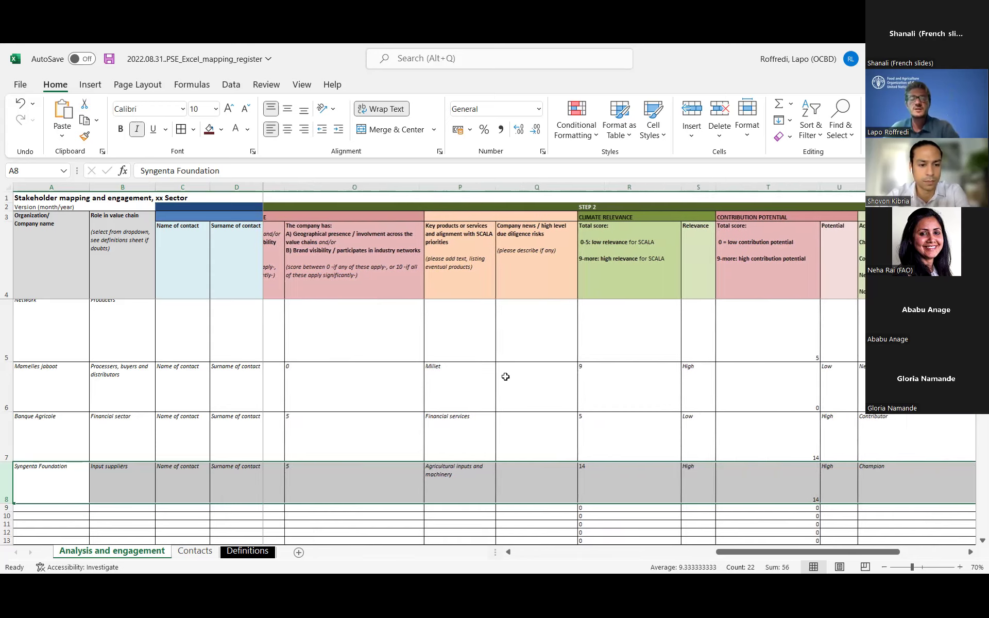
scroll(505, 376, right, 1)
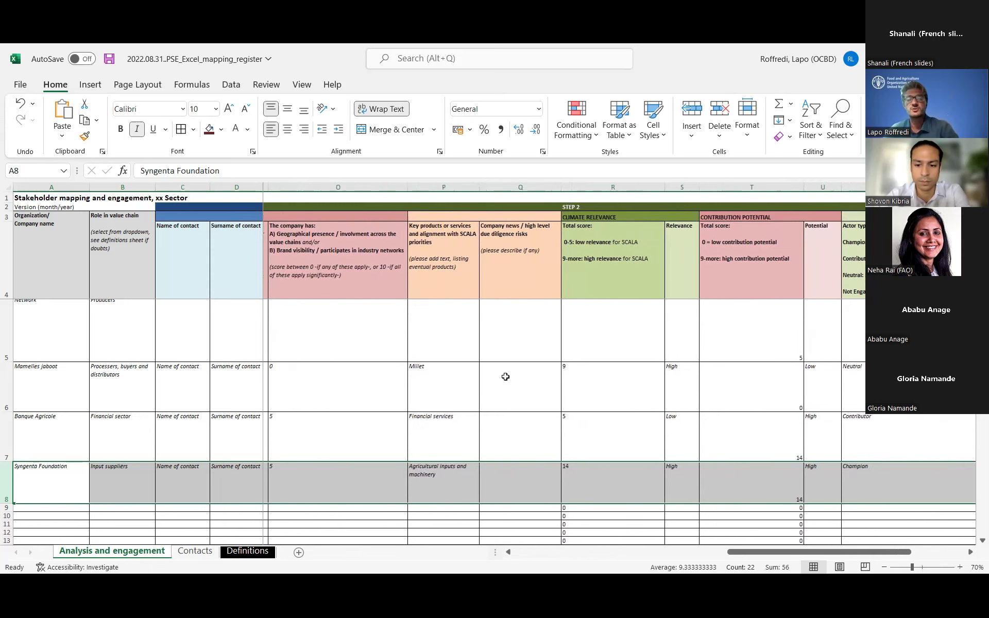